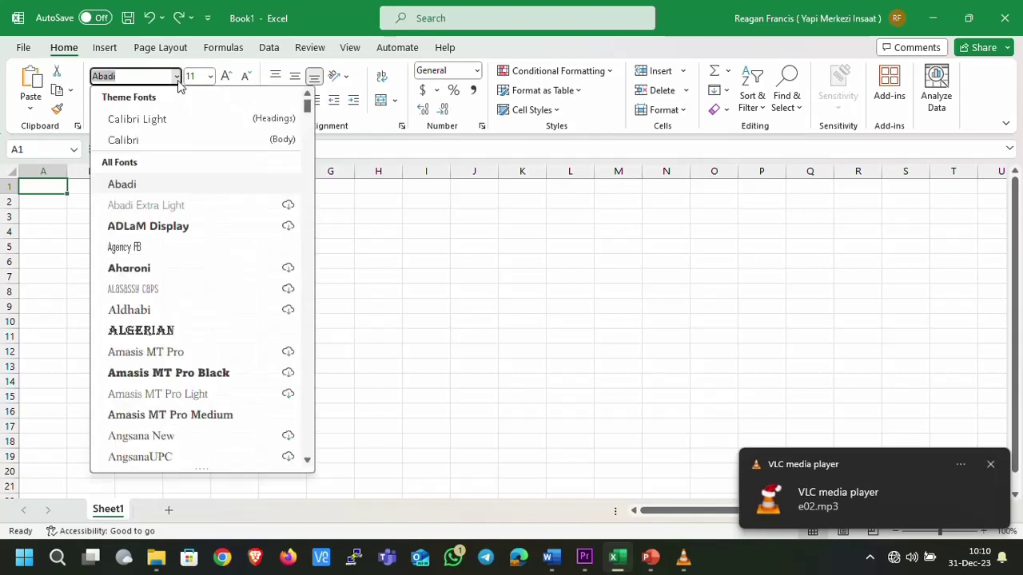
Step: Dismiss the font list and review the undo history, redo history and Quick Access Toolbar customization options
click(363, 272)
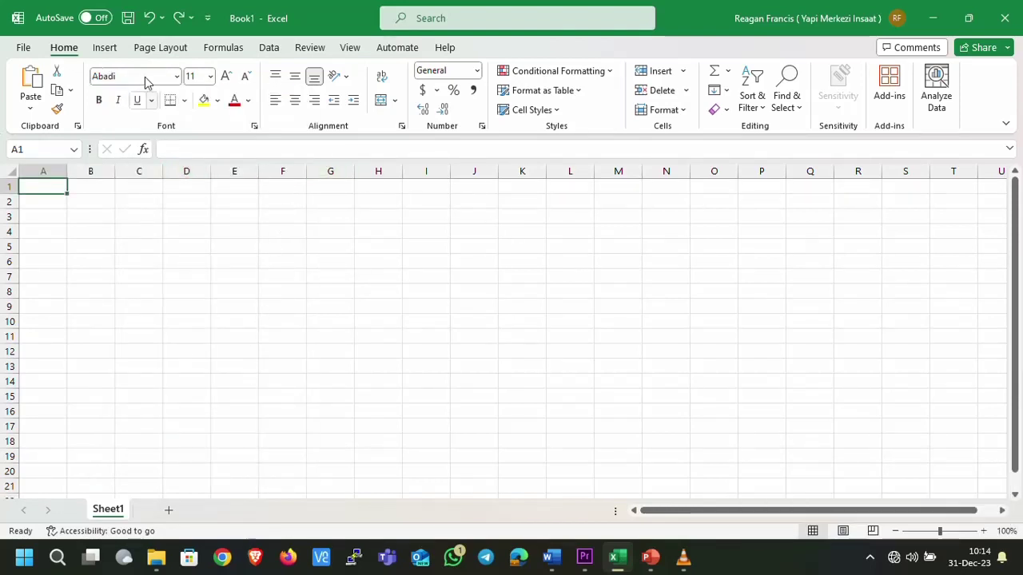
click(160, 19)
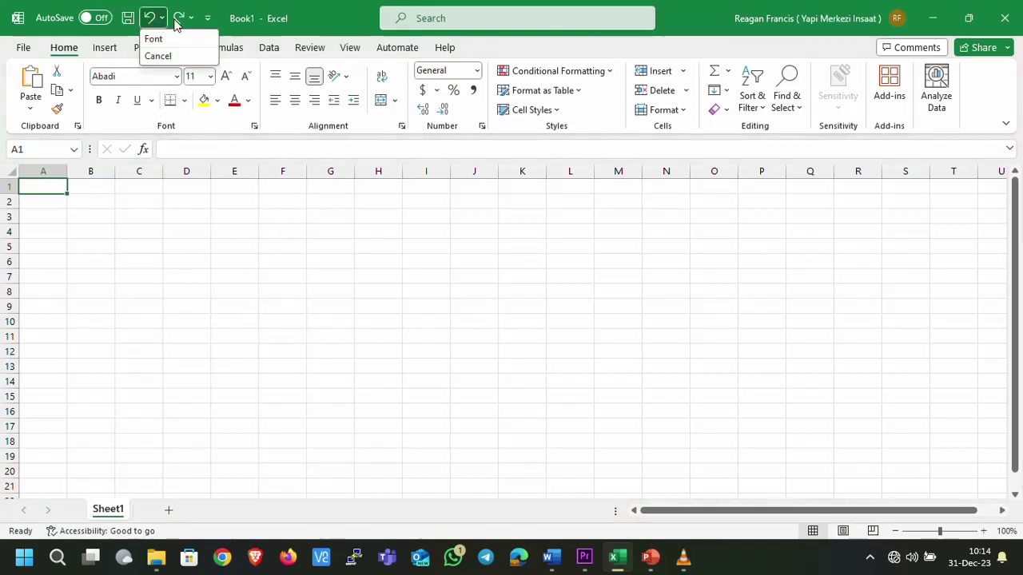
click(200, 21)
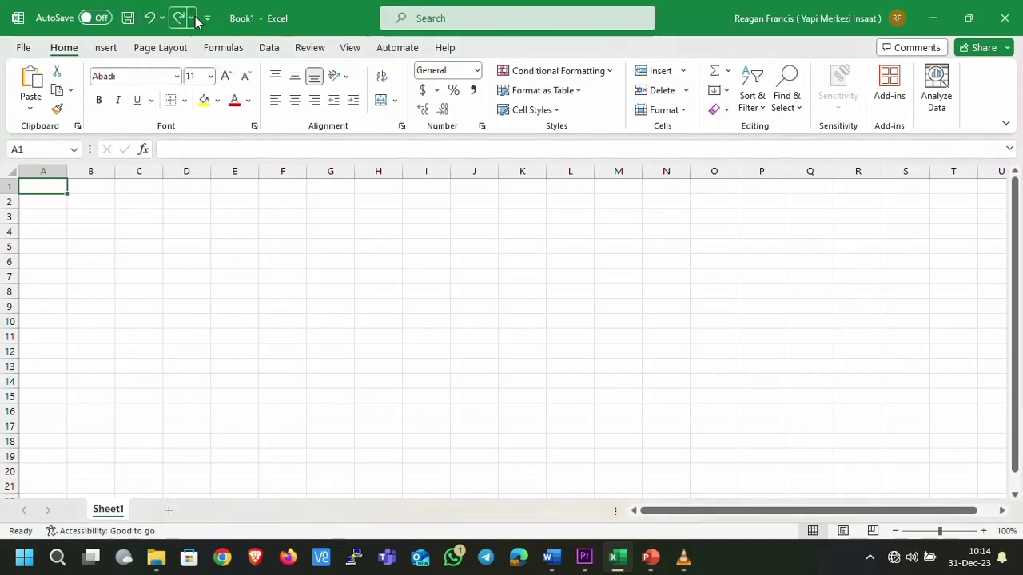
click(192, 18)
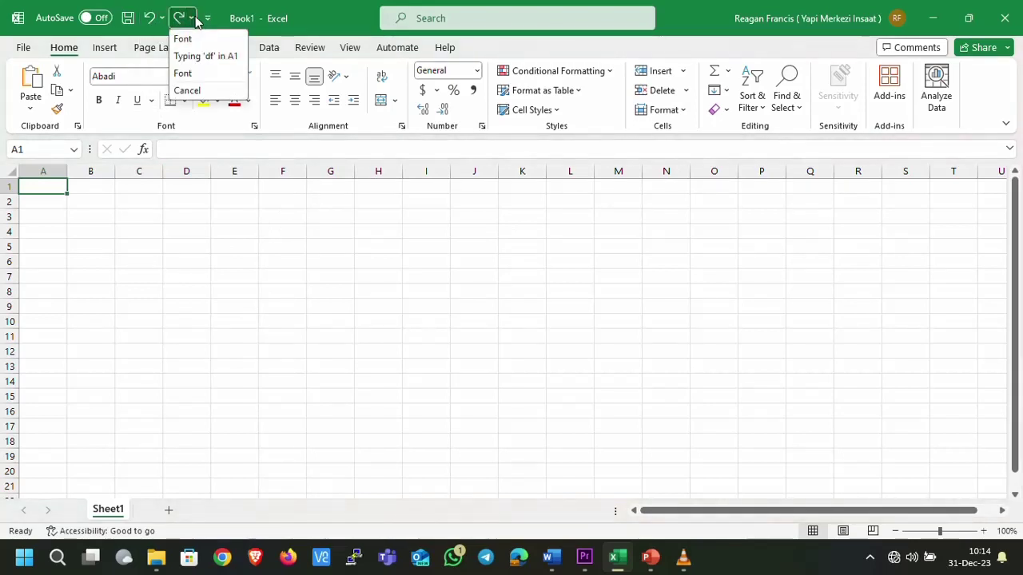
click(207, 18)
click(207, 19)
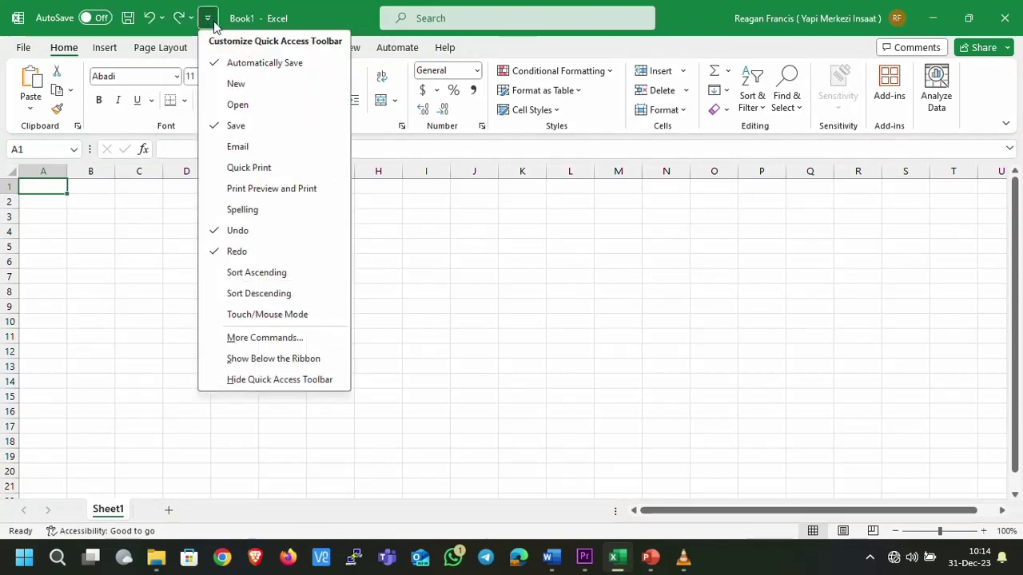
Step: View the workbook's save dialog, cancel it, and look through the Quick Access Toolbar options down to More Commands
click(129, 18)
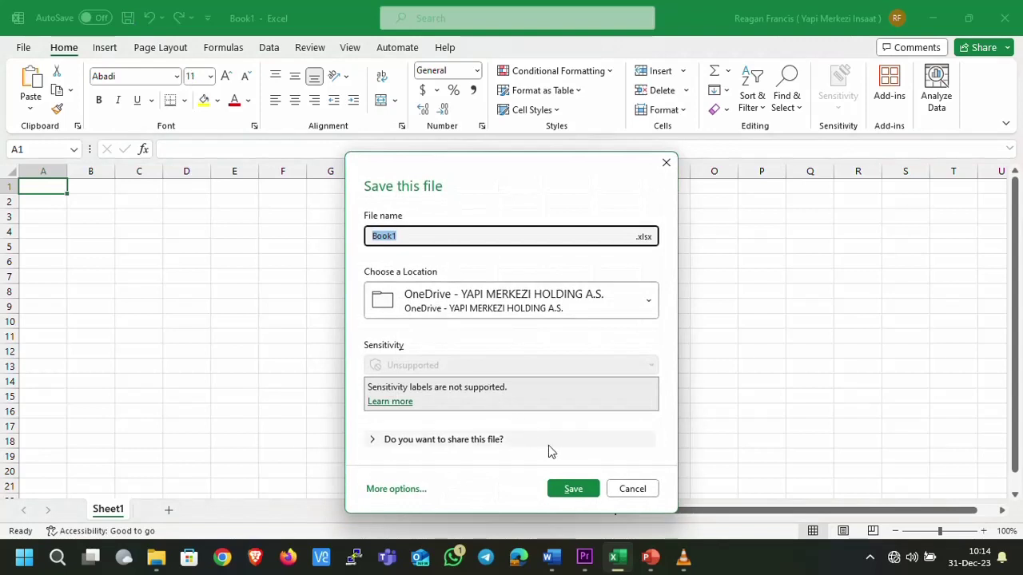
click(621, 488)
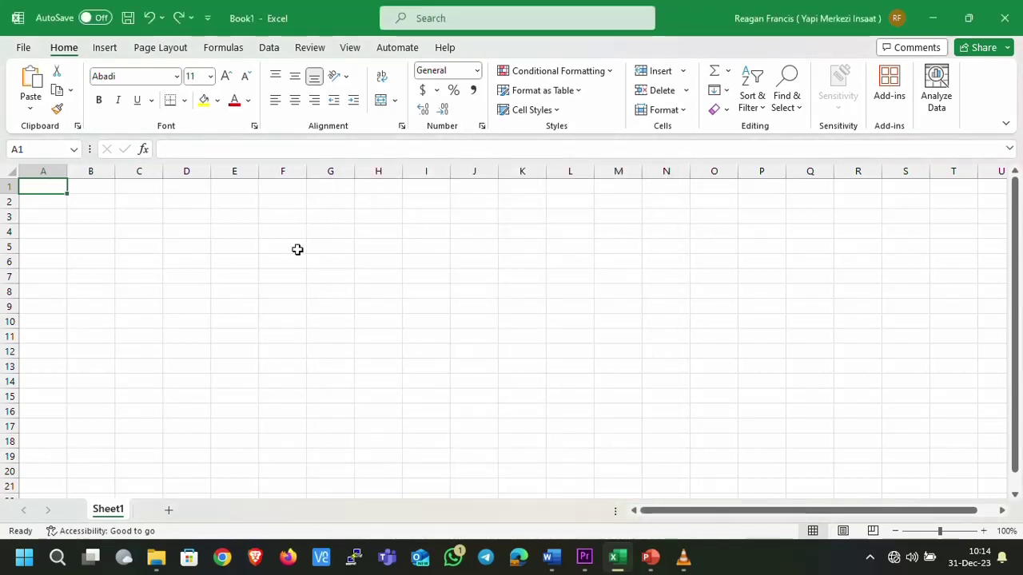
click(207, 19)
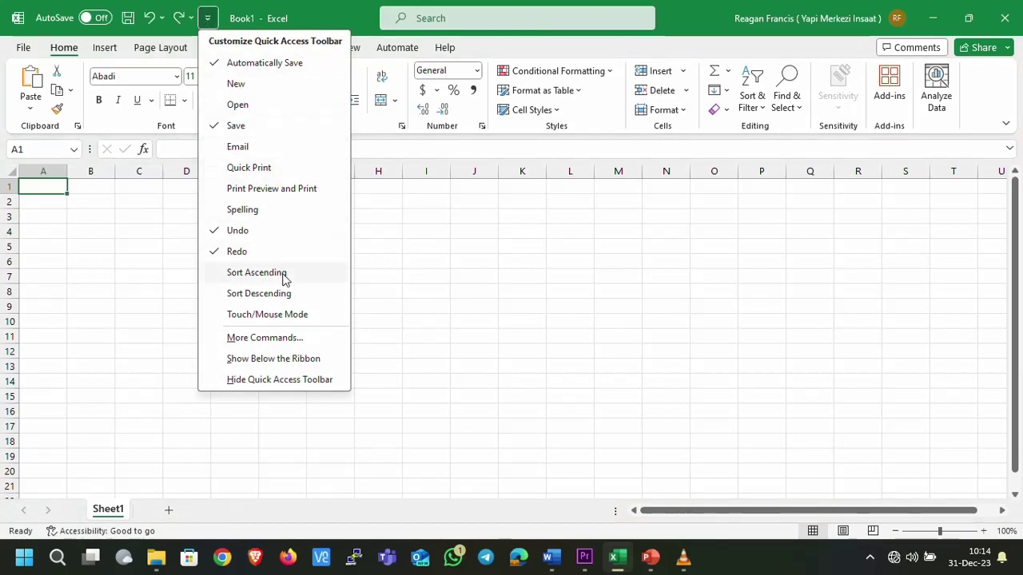
click(281, 338)
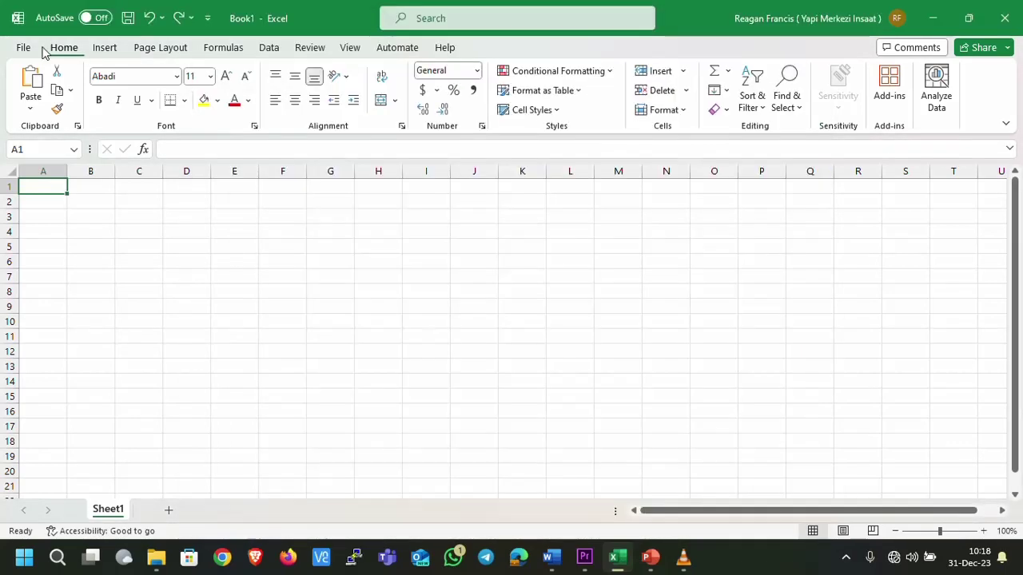
Step: Look through the New, Open and Save As pages of the file view
click(22, 50)
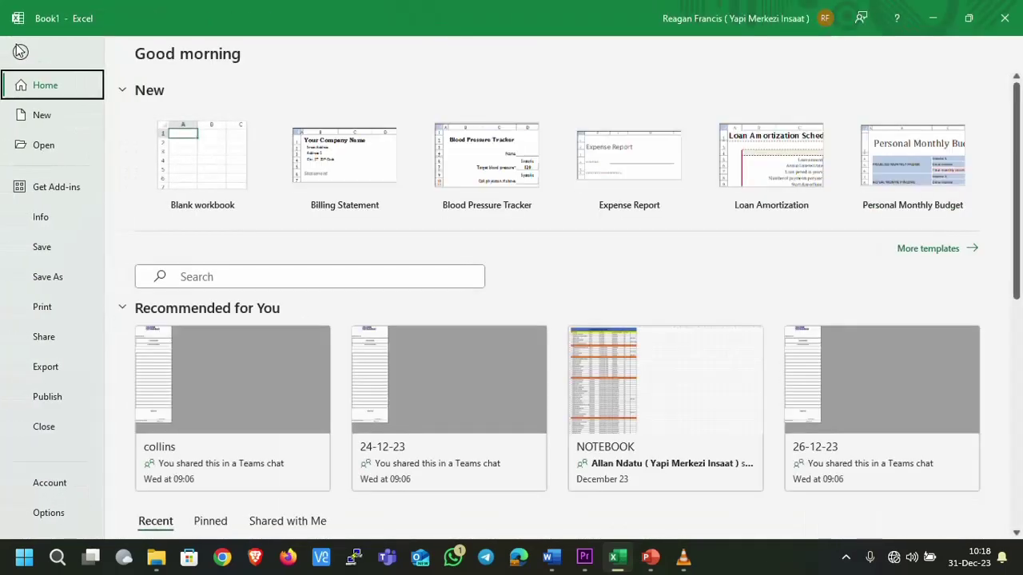
click(61, 124)
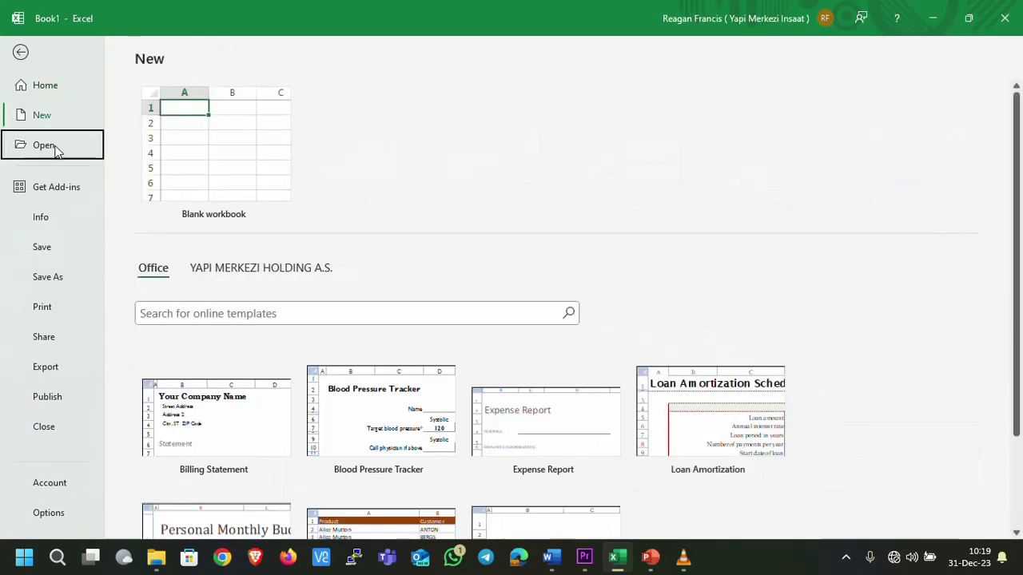
click(35, 145)
click(46, 276)
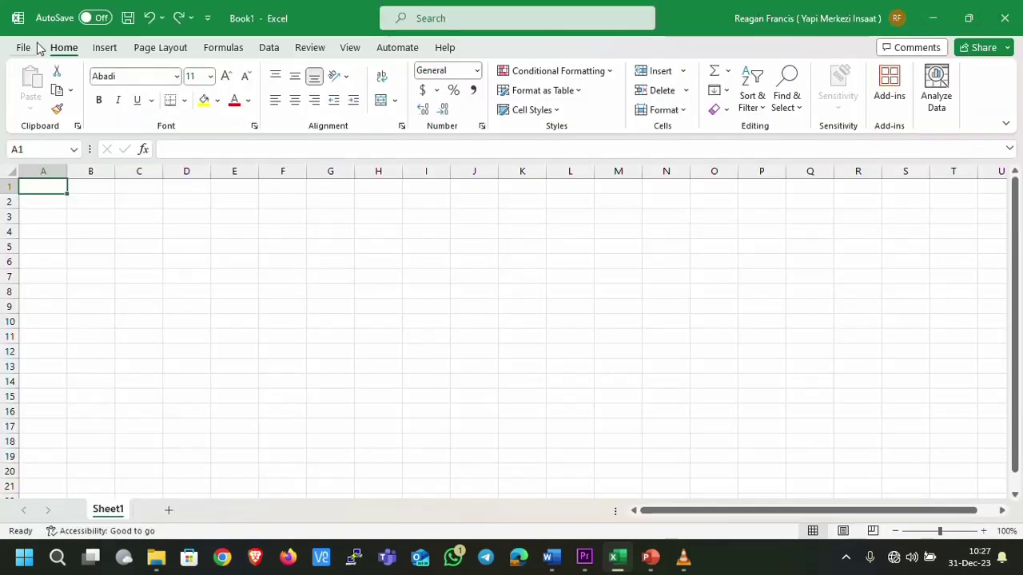
Step: Add the Sort Ascending command to the Quick Access Toolbar
click(209, 18)
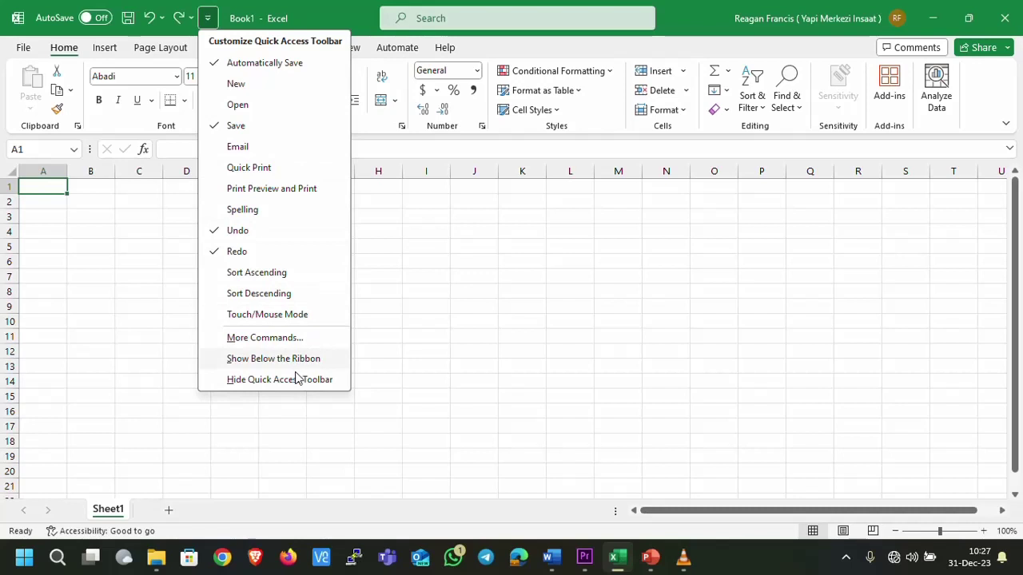
click(218, 17)
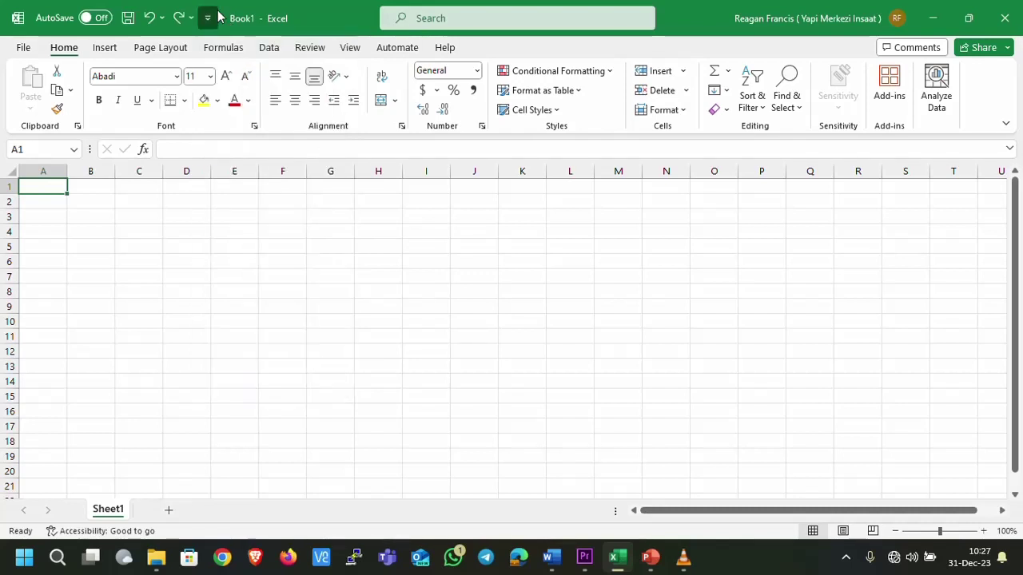
click(216, 14)
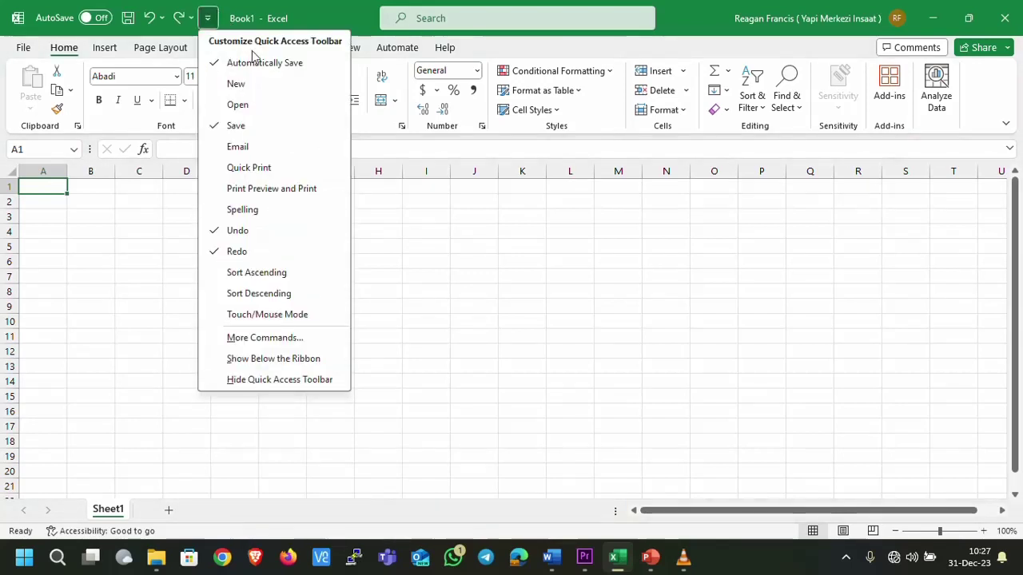
click(270, 273)
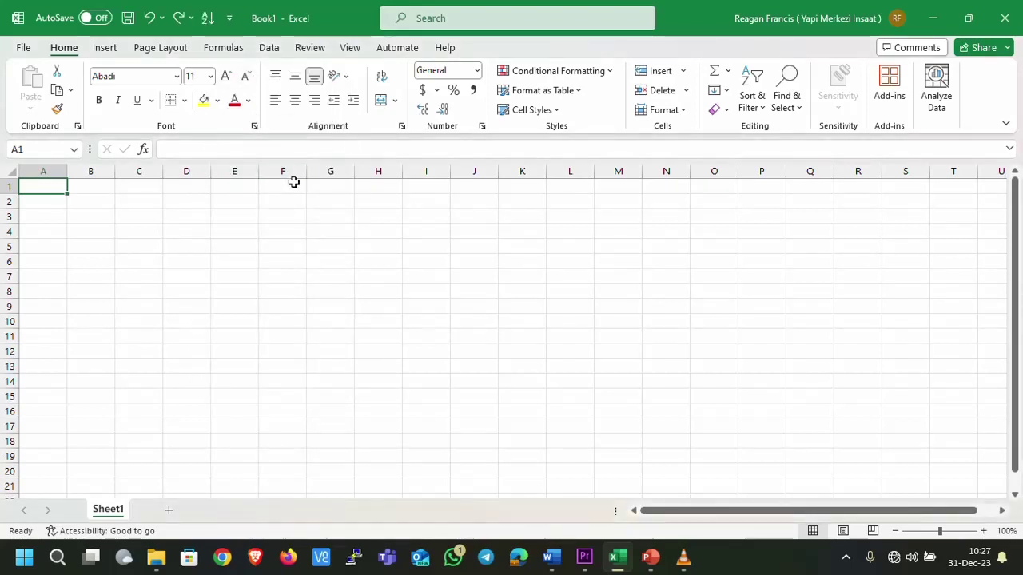
click(229, 17)
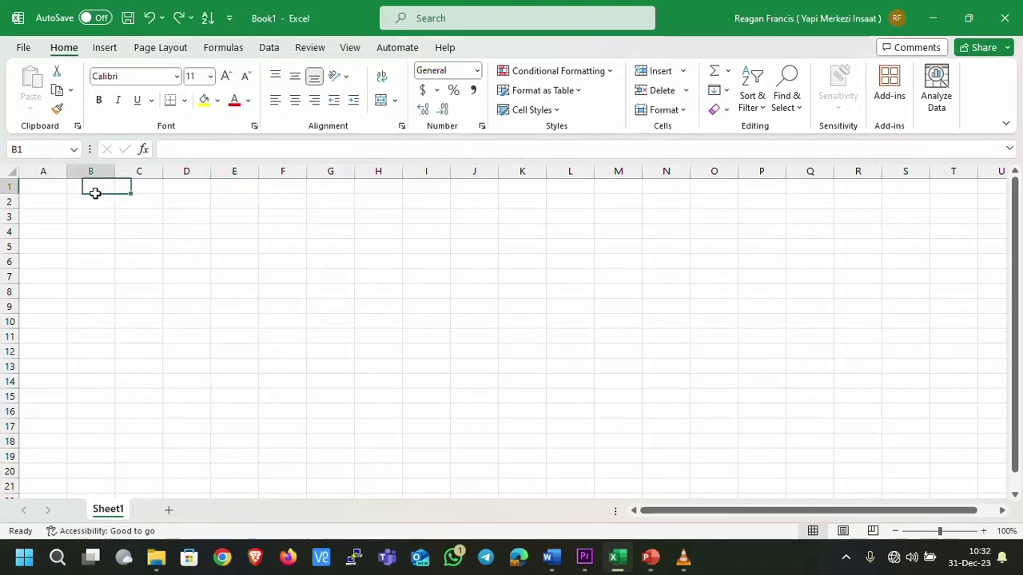
Step: Show the worksheet's cell area by selecting range B1:P21 and then single cells C1, A1, B1 and A8
drag(95, 193, 758, 485)
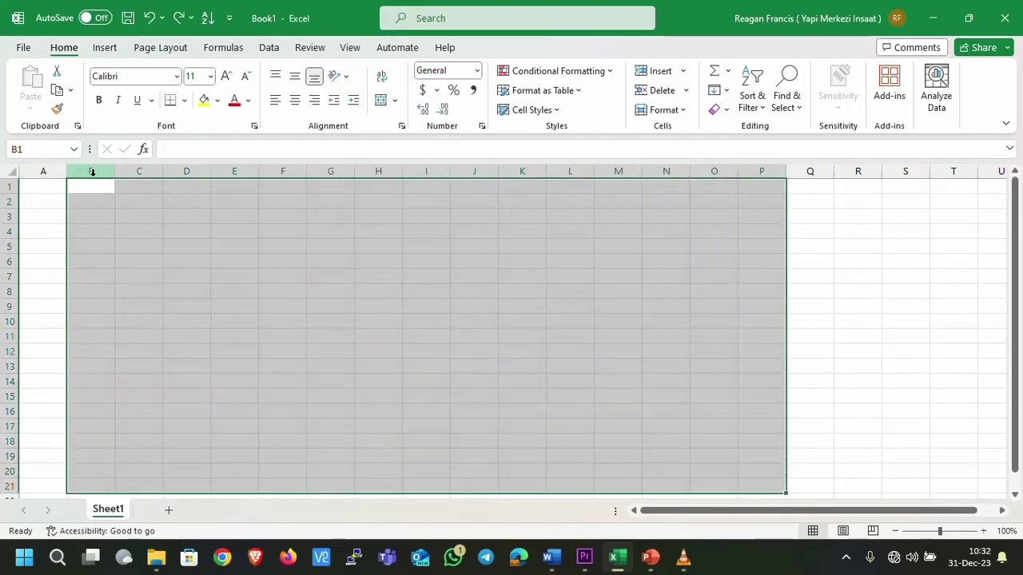
click(132, 189)
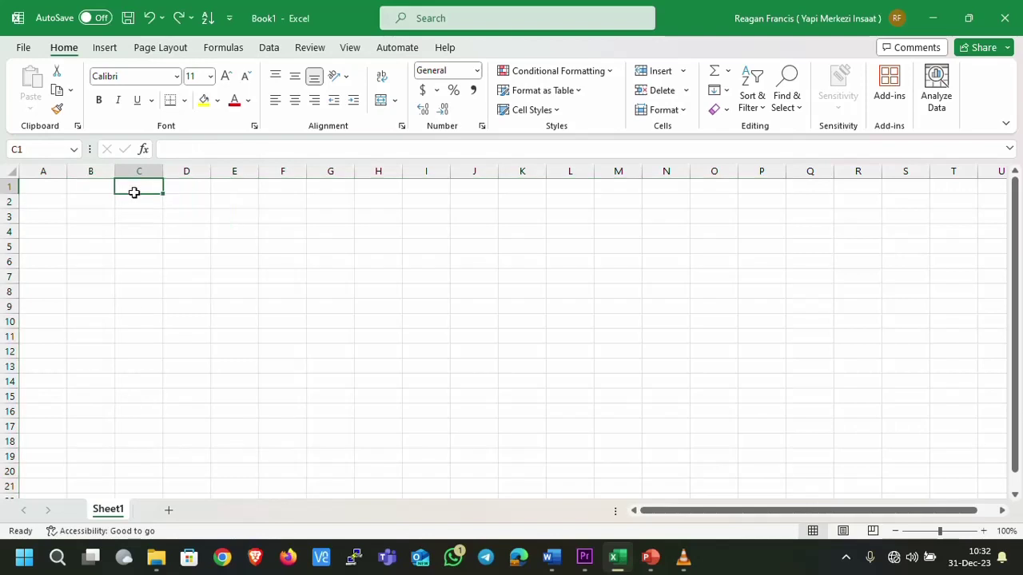
click(55, 184)
click(98, 189)
click(137, 186)
click(24, 293)
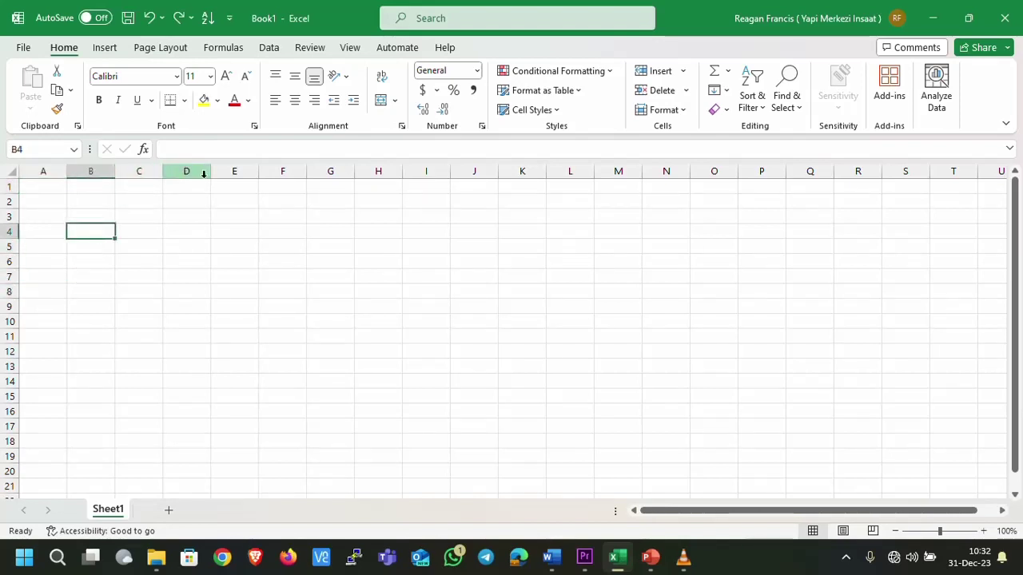
Step: Show whole columns by selecting columns E, F and H one after another
click(227, 171)
click(284, 171)
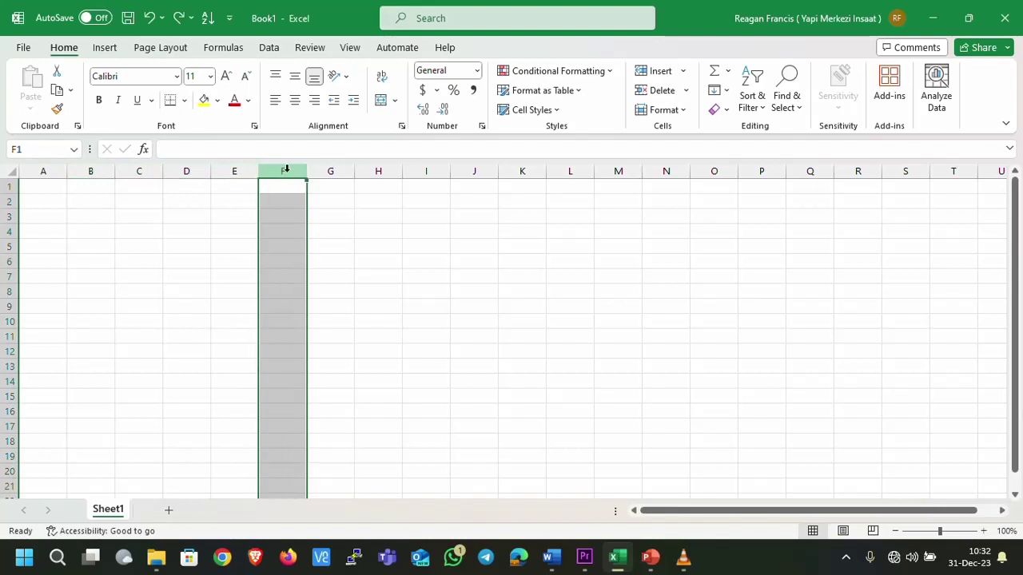
click(375, 170)
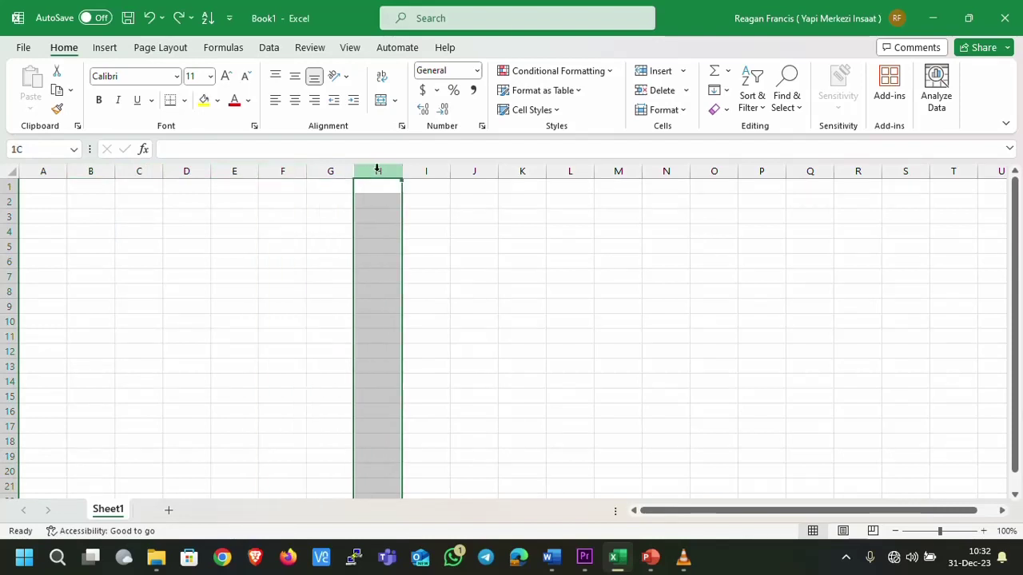
Step: Enter "column" in cell B1 and "row" in cell A3, and undo both entries
click(85, 187)
text(co)
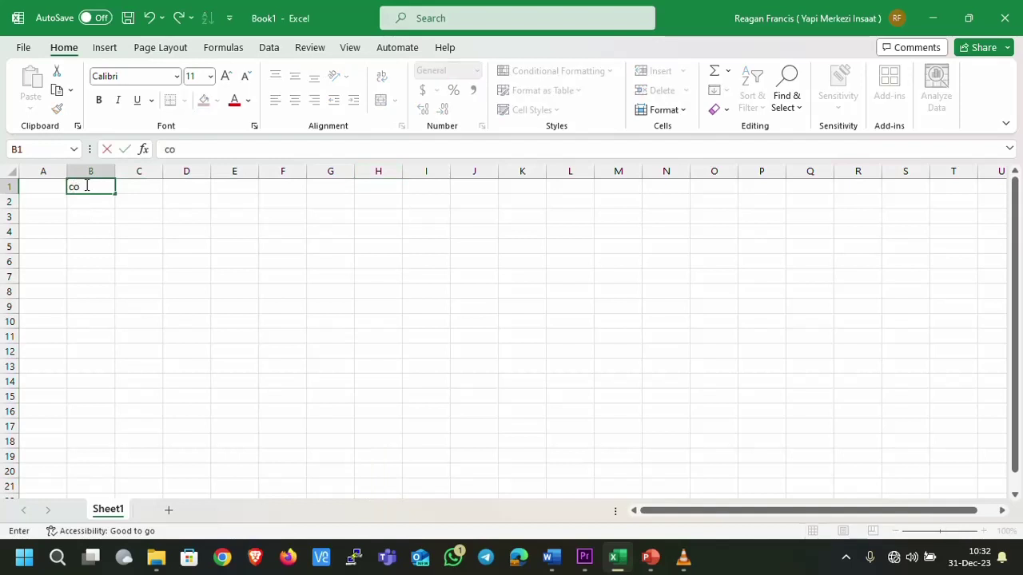
text(lumn)
click(41, 212)
text(ro)
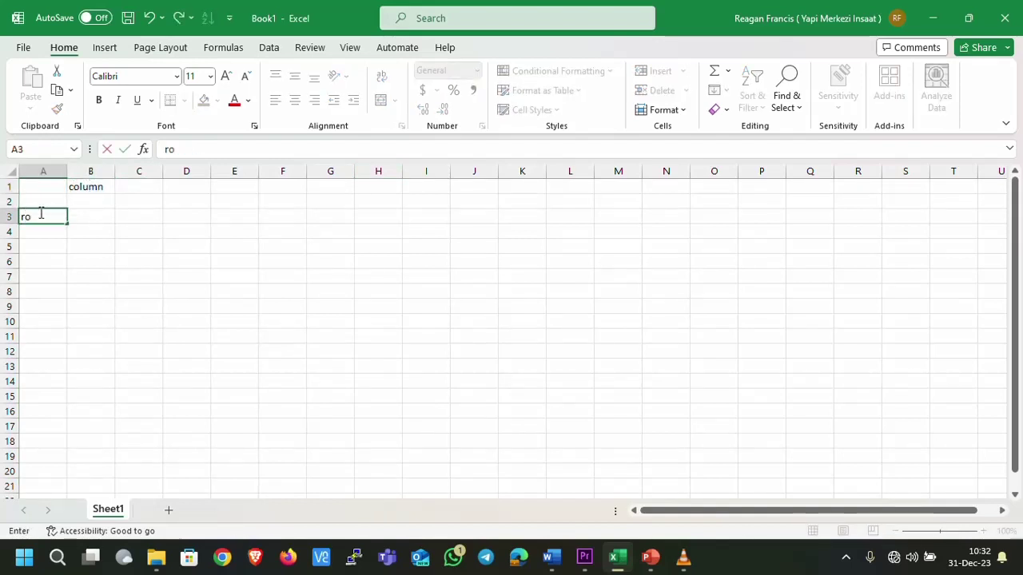
text(w)
click(90, 215)
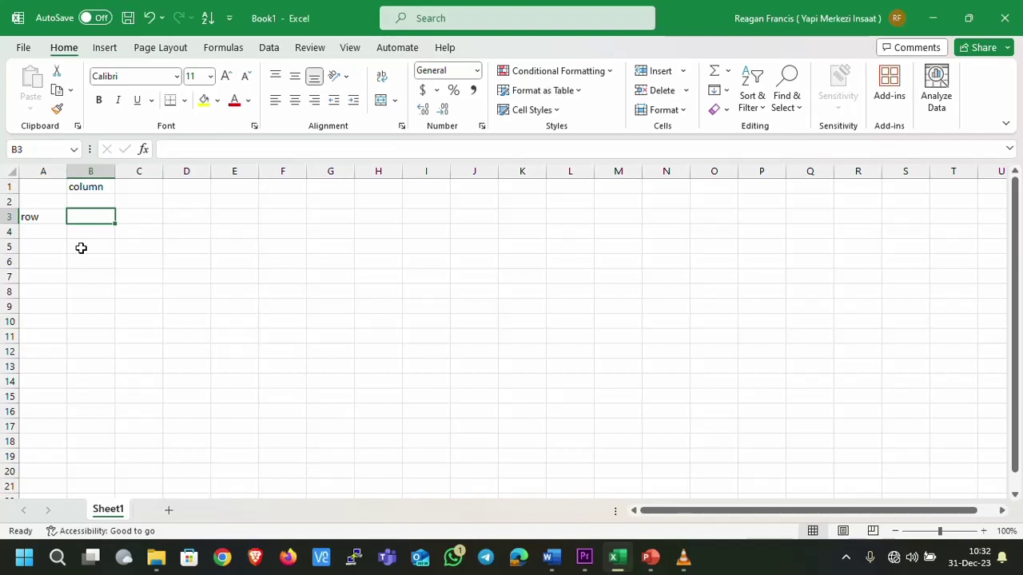
key(ctrl+z)
key(ctrl+z)
Step: Select range B1:P21 again, followed by single cells C1, A1, B1, A8 and B4, to show the cells
drag(95, 191, 755, 485)
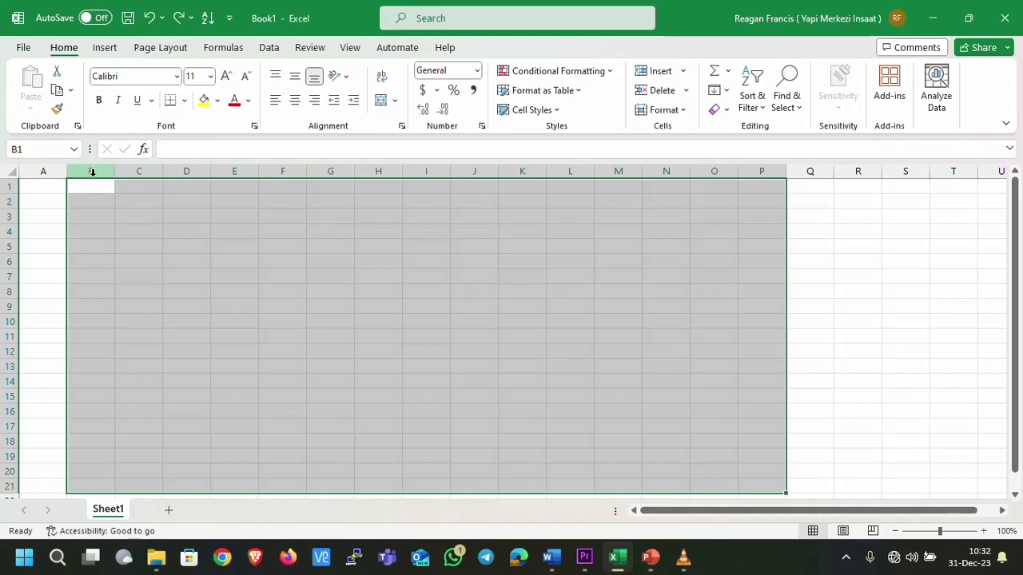
click(133, 192)
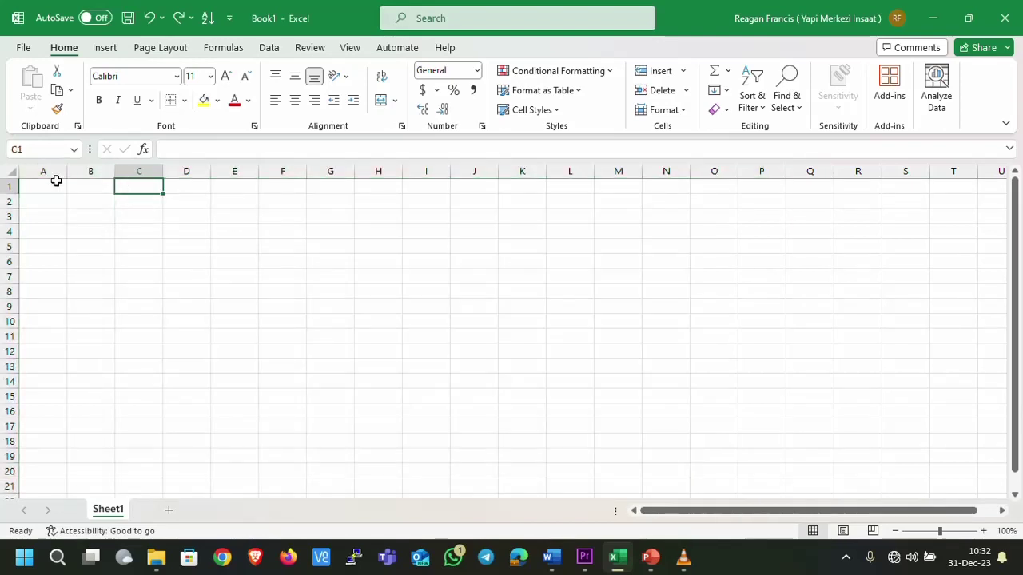
click(53, 182)
click(102, 190)
click(139, 185)
click(25, 294)
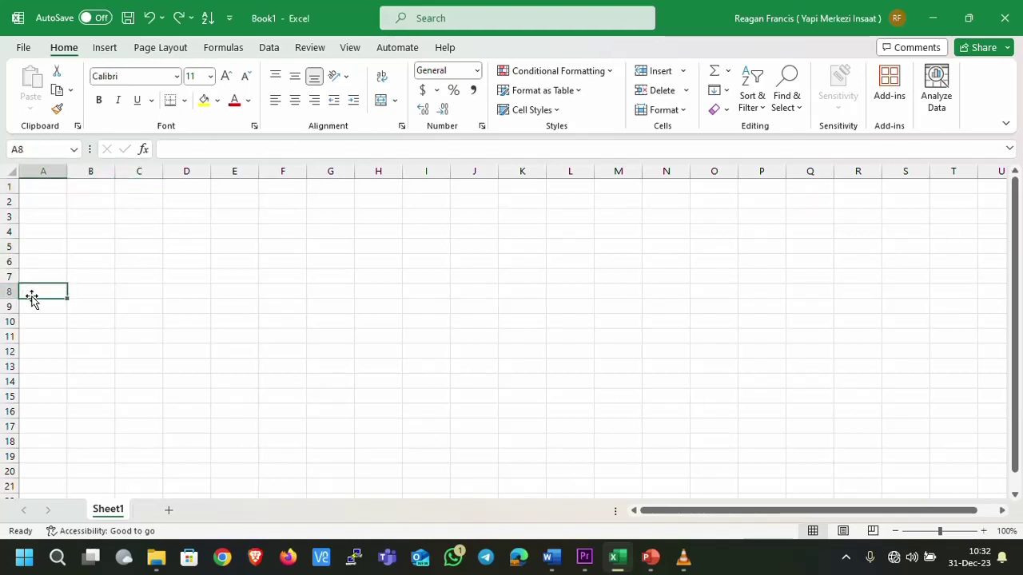
click(103, 231)
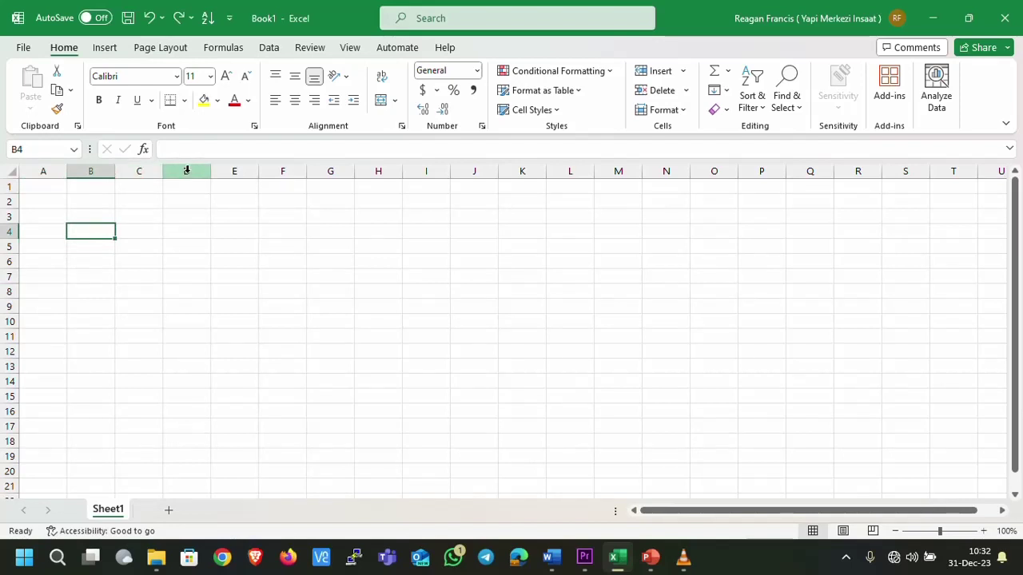
Step: Select the entire columns E, F and H in turn to show the columns
click(232, 170)
click(284, 170)
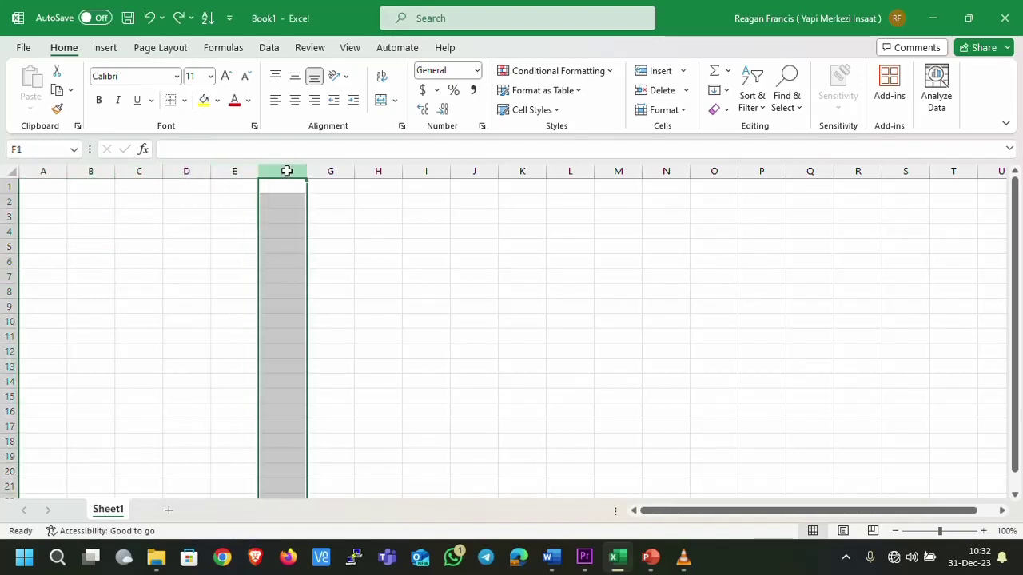
click(378, 169)
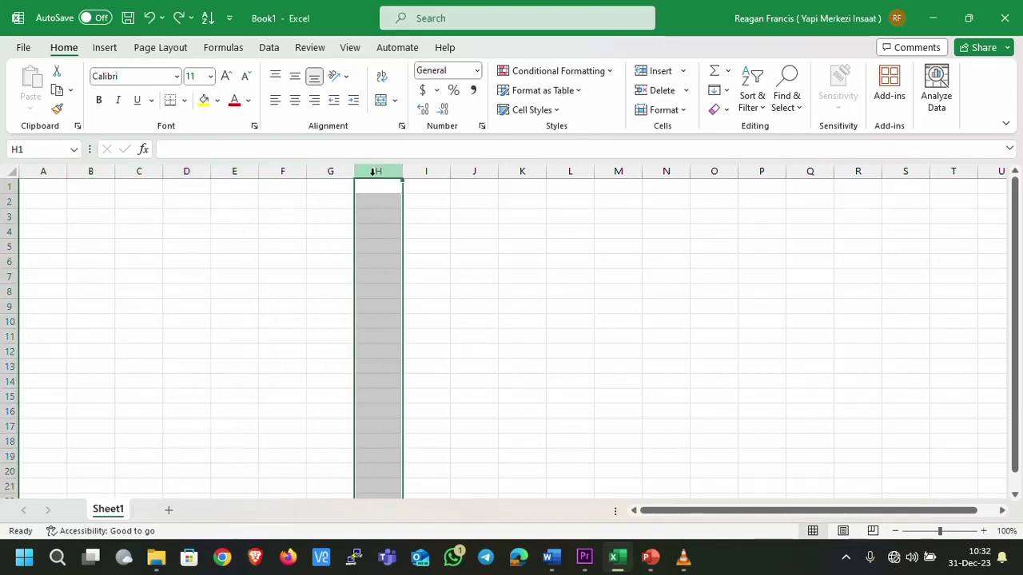
Step: Label cell B1 "column" and cell A3 "row"
click(84, 185)
text(co)
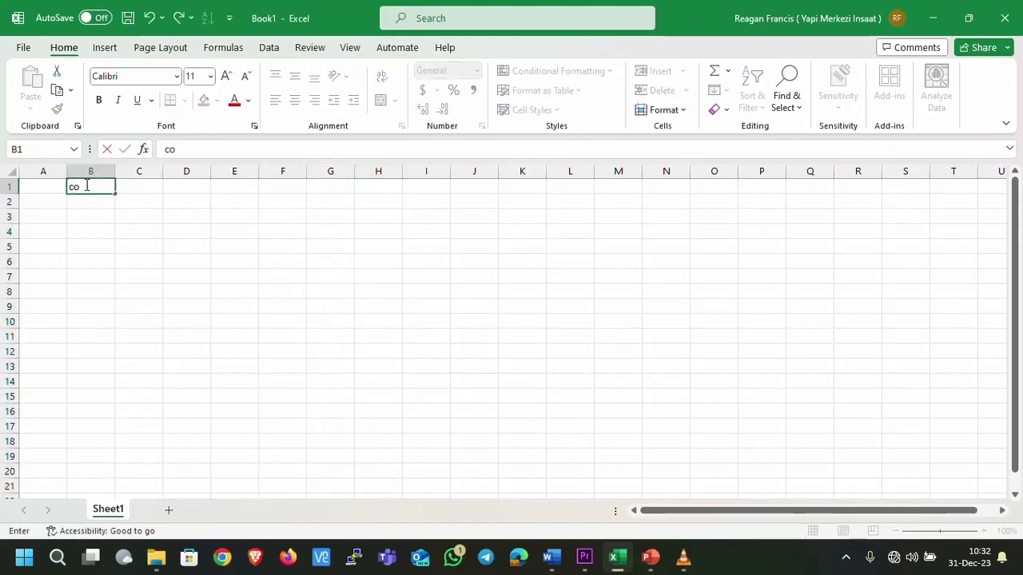
text(lumn)
click(40, 215)
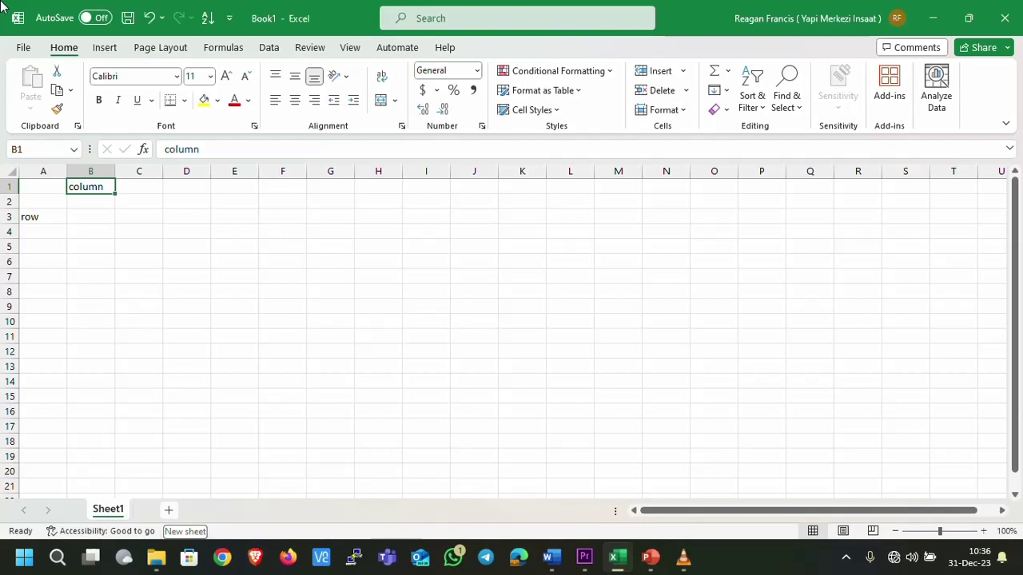
Step: Add a second worksheet to the workbook and switch to Sheet1 and back to the new sheet
click(168, 510)
click(112, 510)
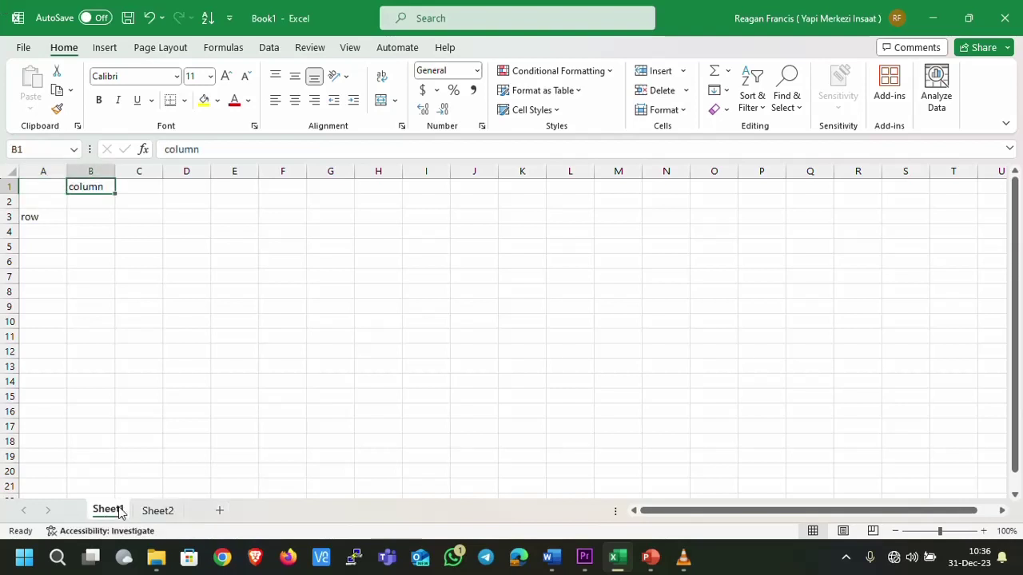
click(163, 513)
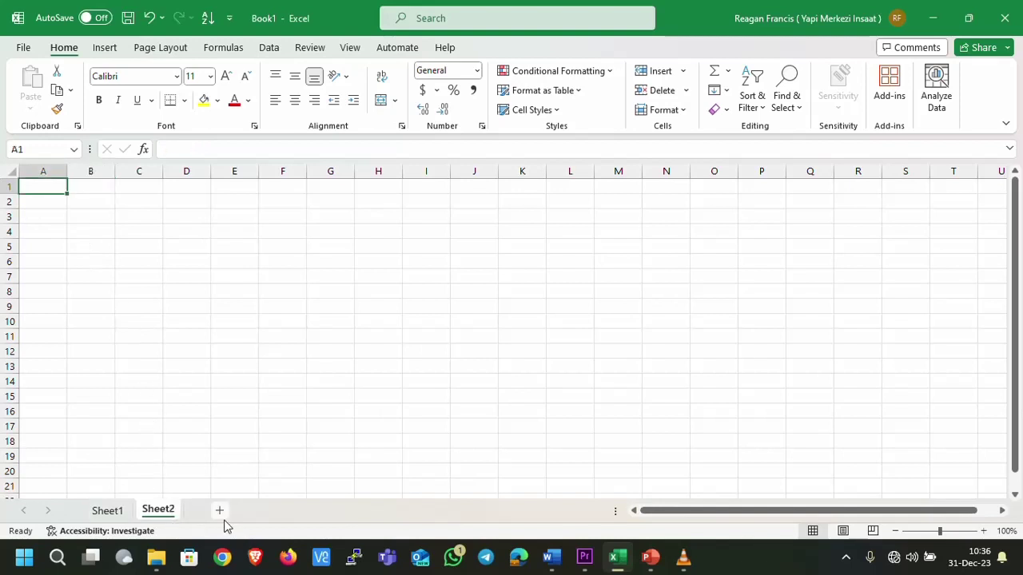
Step: Add a third worksheet and switch through Sheet1, Sheet2 and Sheet3
click(220, 512)
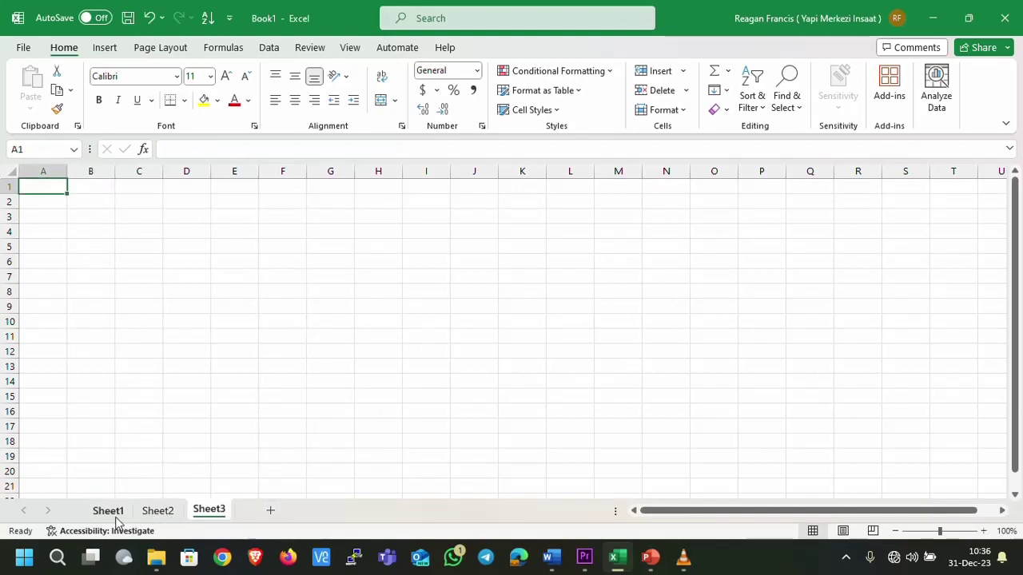
click(110, 512)
click(152, 514)
click(200, 515)
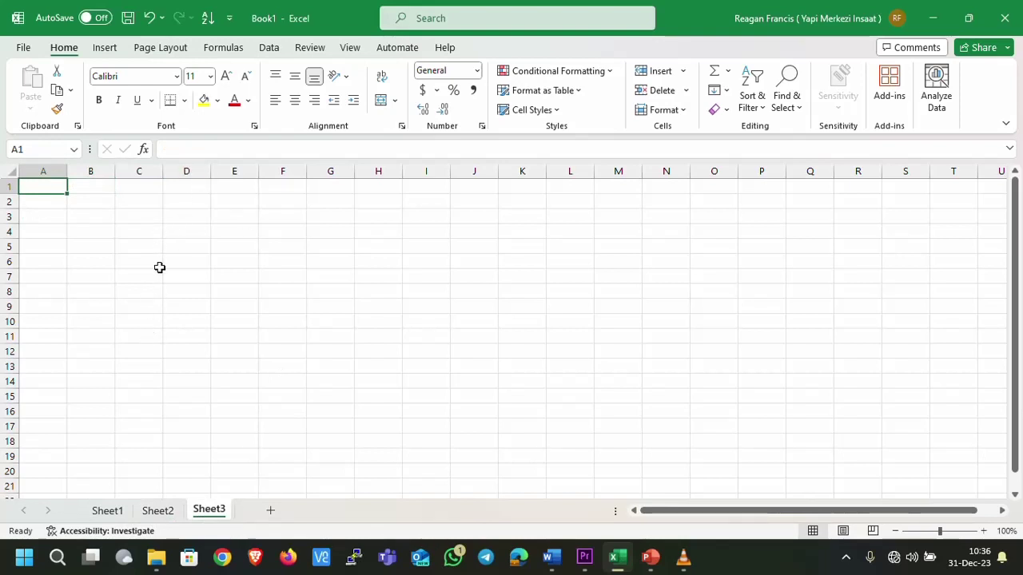
Step: Delete Sheet3 from the workbook
right_click(216, 509)
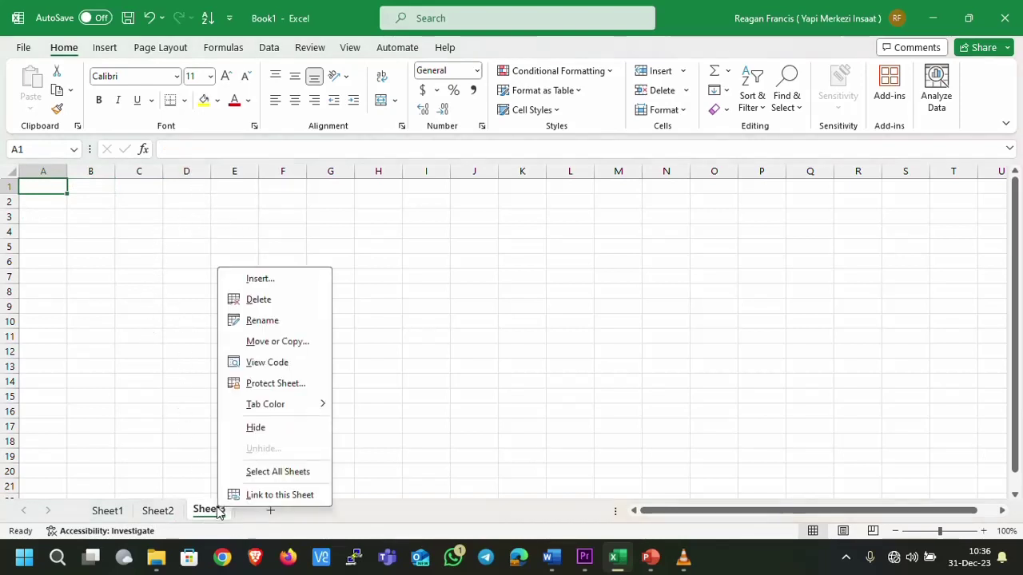
click(264, 301)
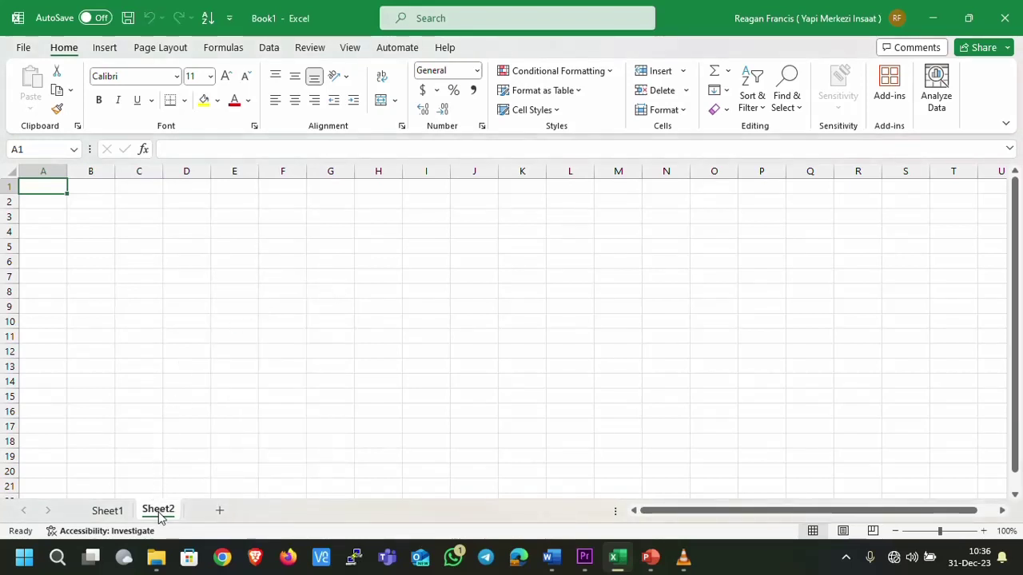
click(218, 512)
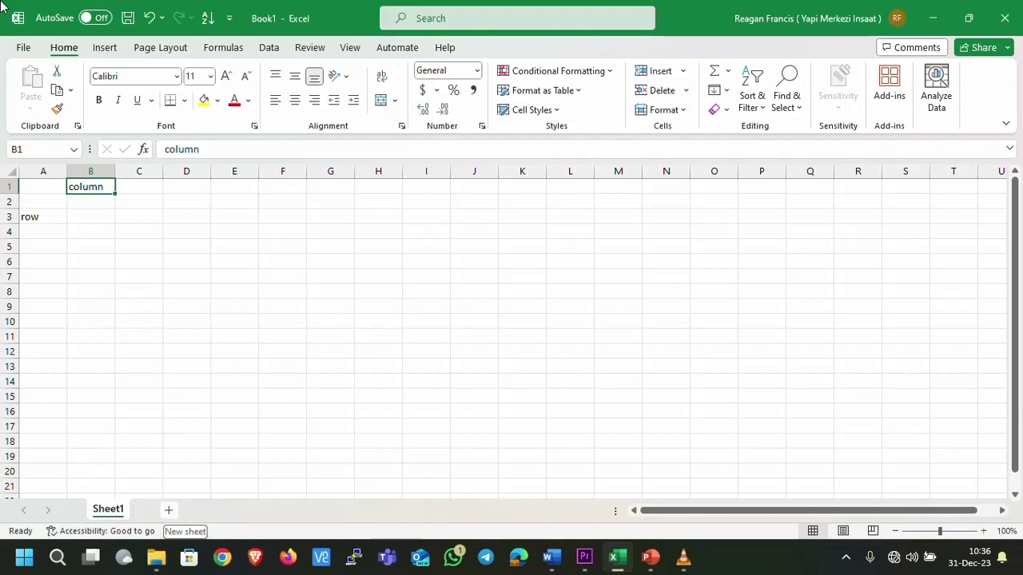
Step: Add a new worksheet after Sheet1, switch to Sheet1 and return to Sheet2
click(168, 510)
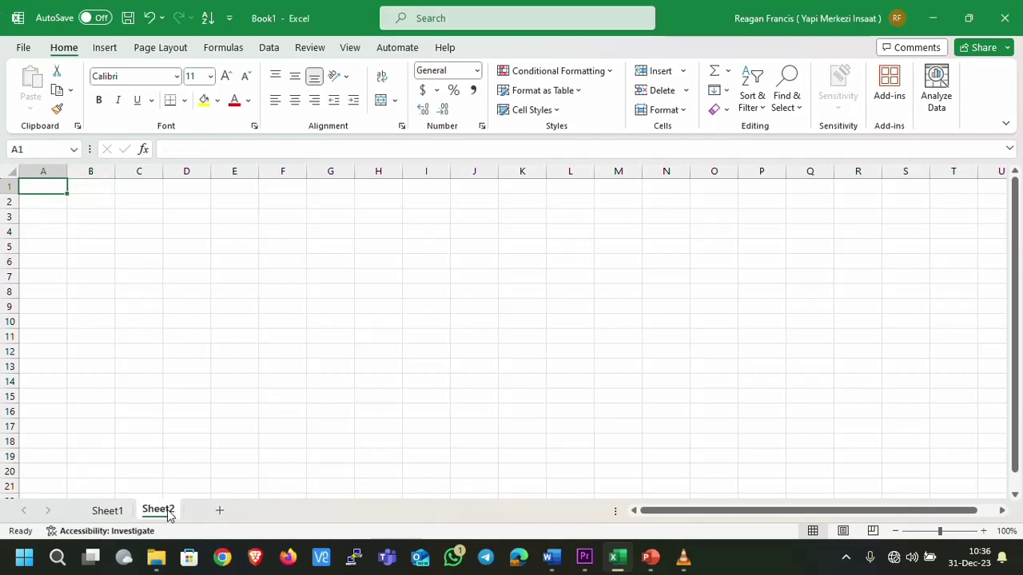
click(116, 510)
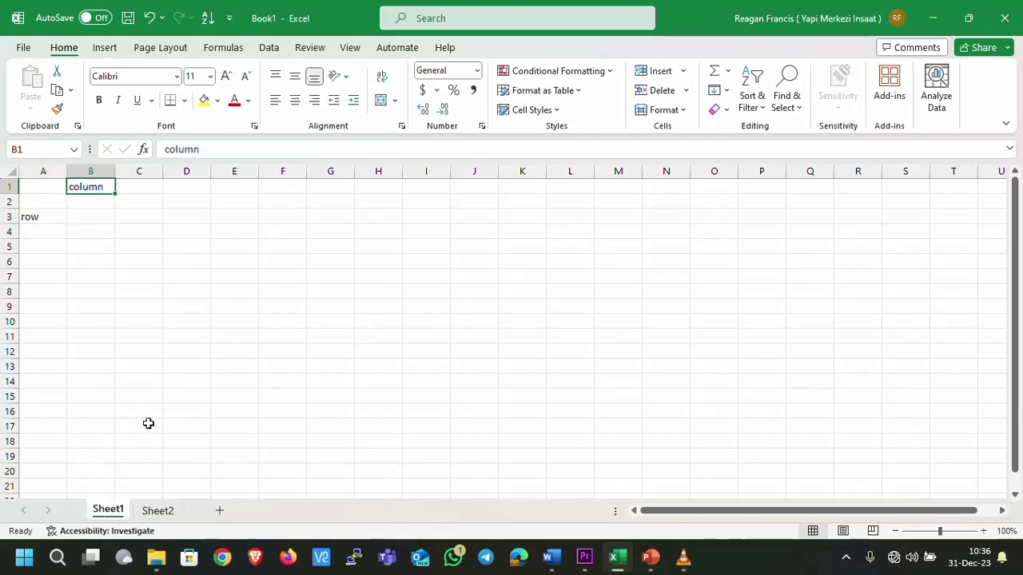
click(158, 510)
Step: Add another worksheet after Sheet2 and visit Sheet1, Sheet2 and Sheet3 in turn
click(219, 510)
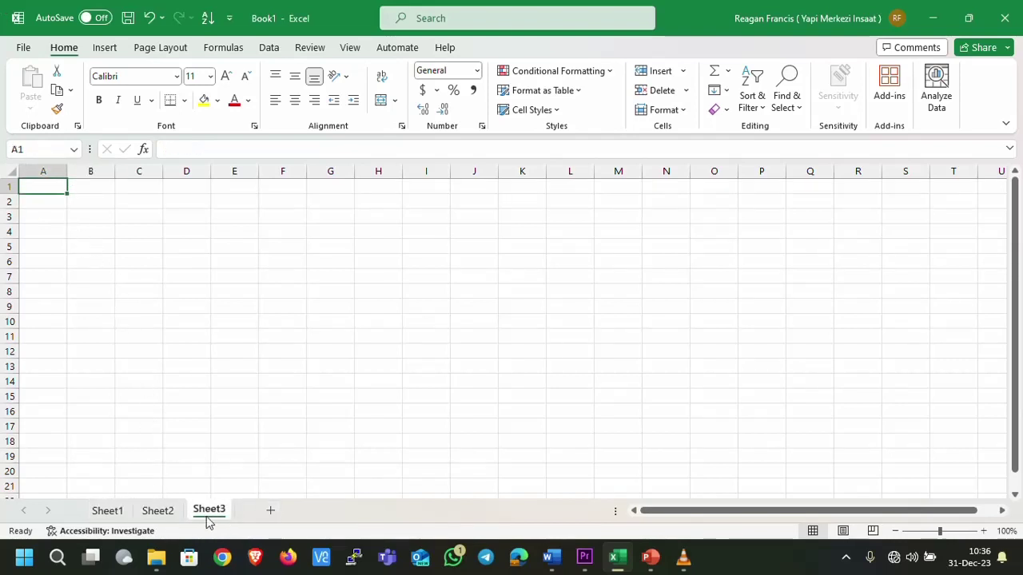
click(111, 512)
click(157, 512)
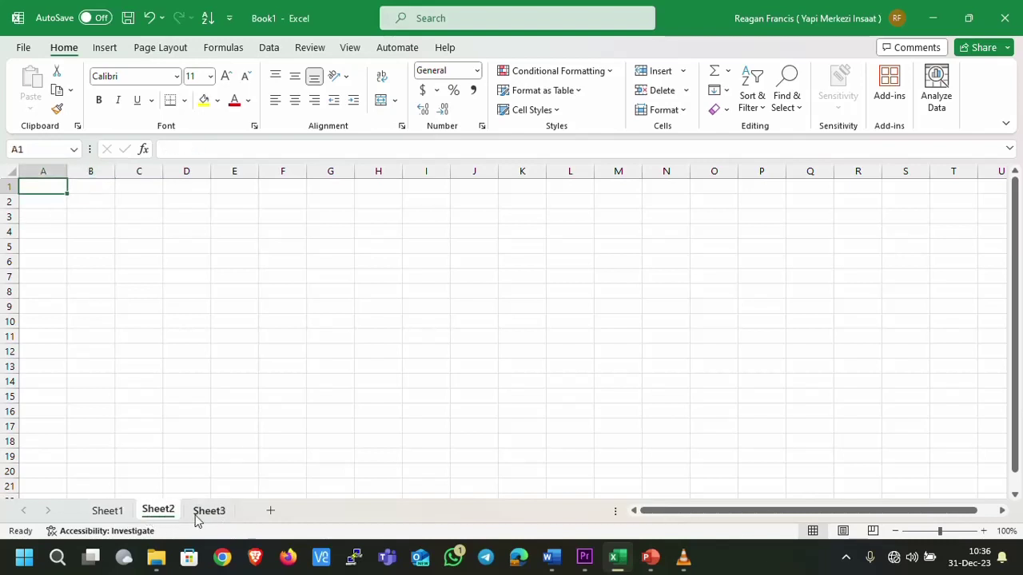
click(200, 514)
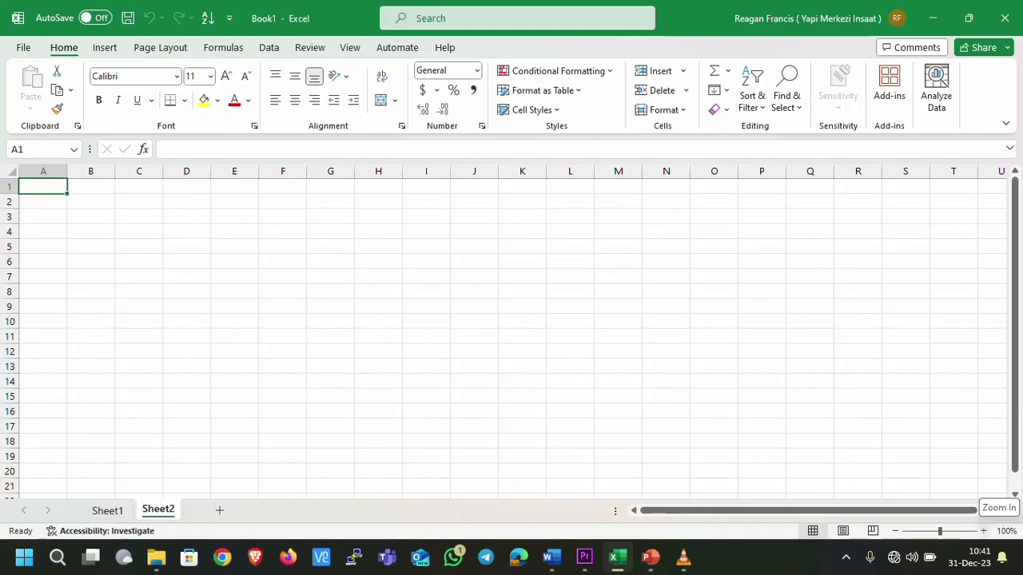
Step: Demonstrate zooming on Sheet2 by alternating between 110% and 100%, and finish at 120%
click(983, 531)
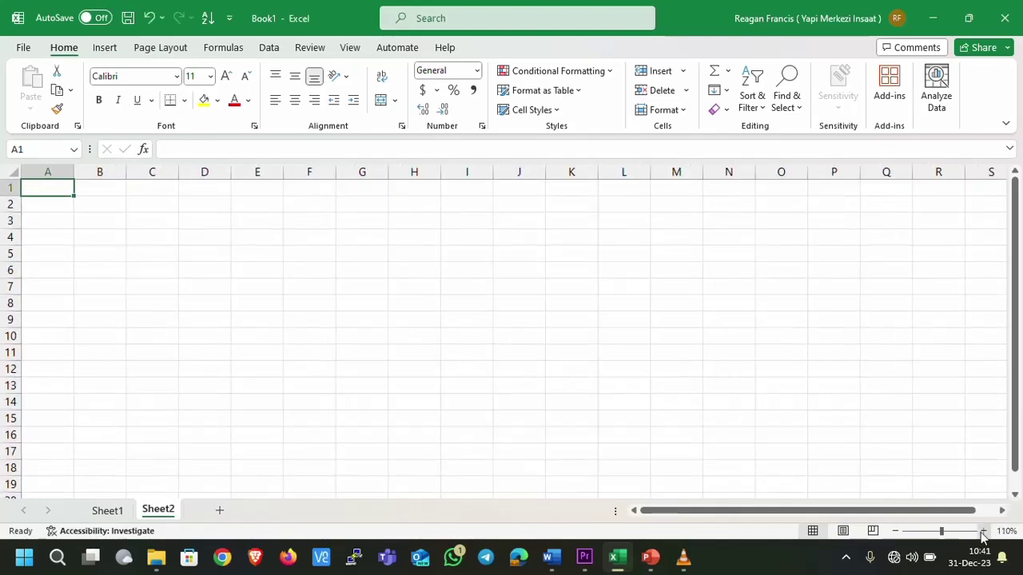
click(895, 530)
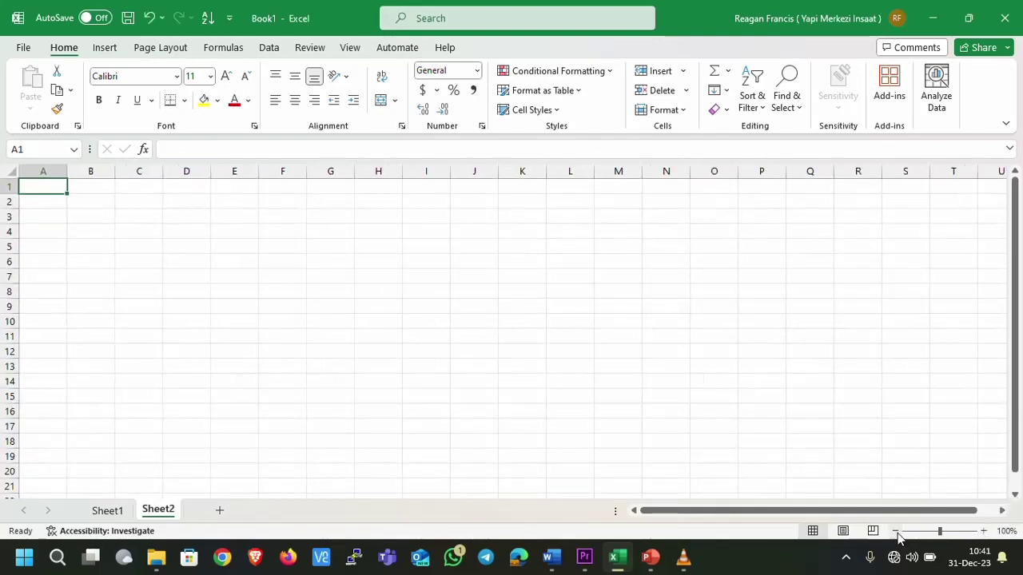
click(984, 531)
click(895, 531)
click(984, 532)
click(984, 531)
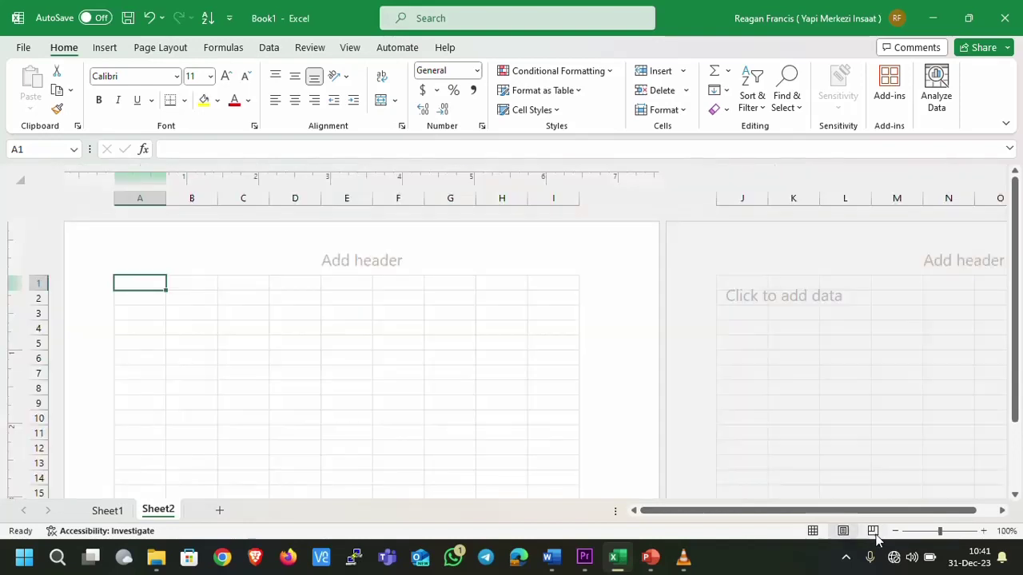
Step: Show Sheet2 in Page Break Preview and Page Layout, and return to Normal view
click(873, 532)
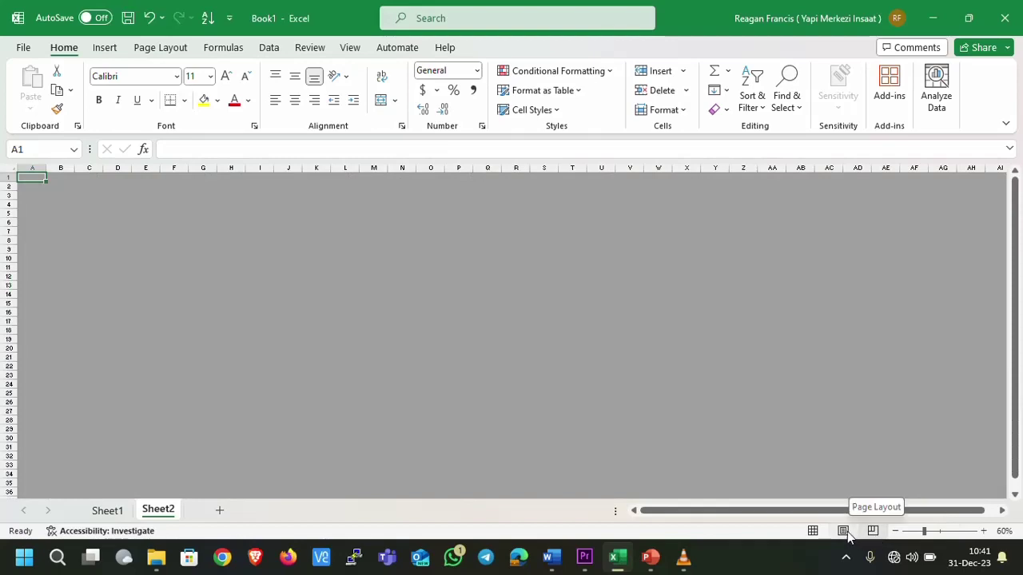
click(843, 532)
click(813, 532)
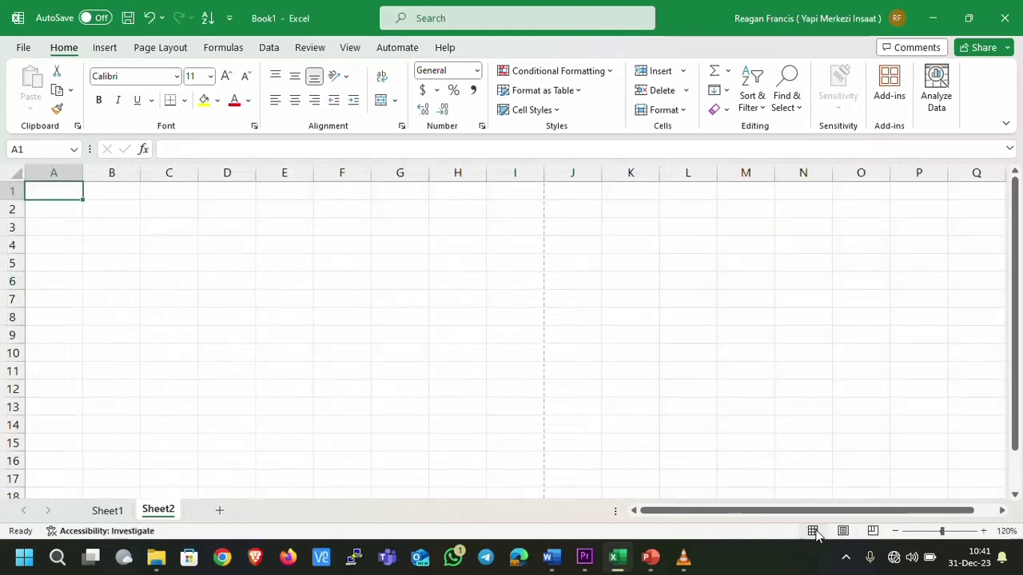
Step: Repeat the zoom demonstration on Sheet2 between 110% and 100%, ending at 120%
click(983, 531)
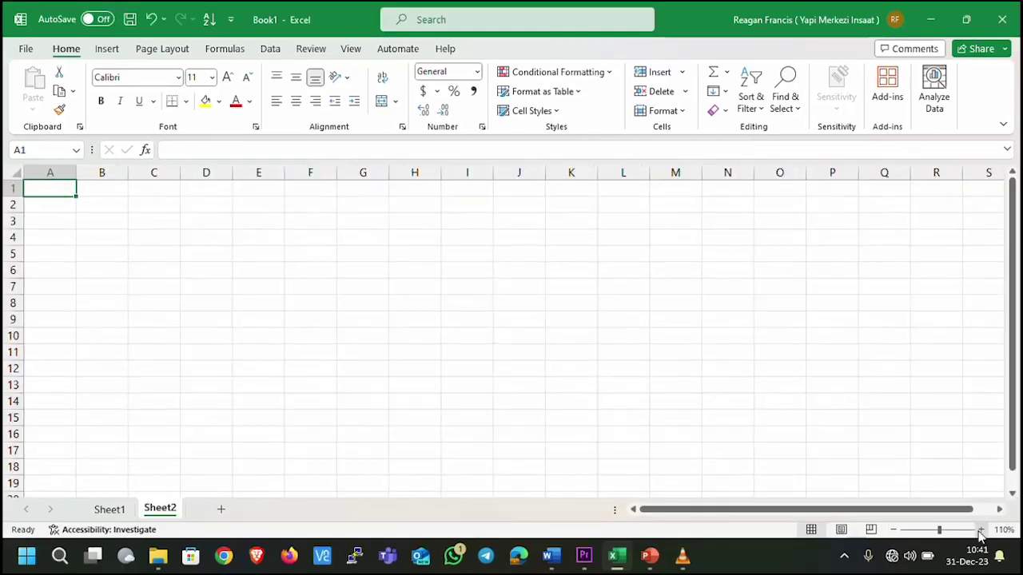
click(894, 530)
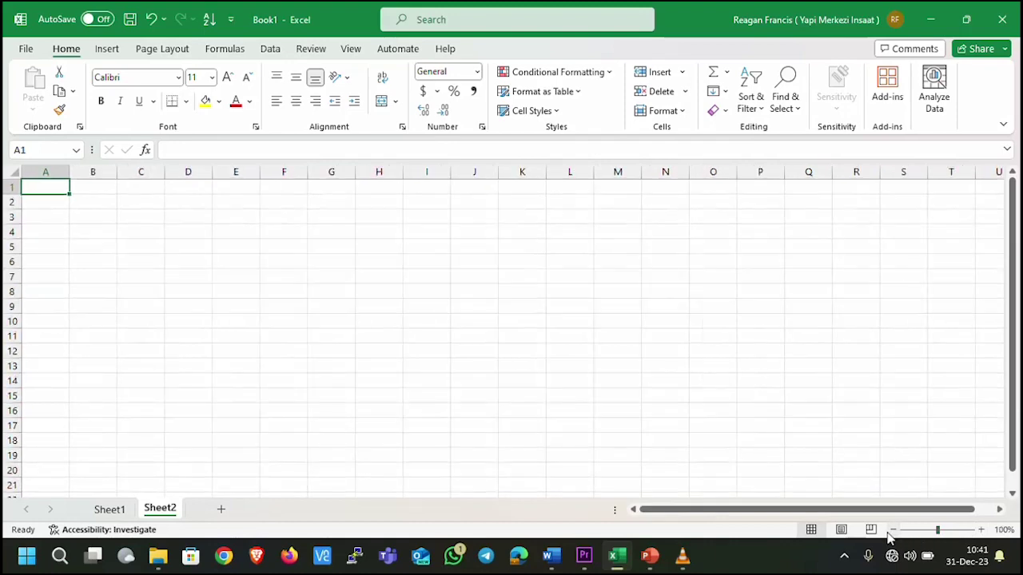
click(982, 530)
click(895, 530)
click(982, 531)
click(982, 531)
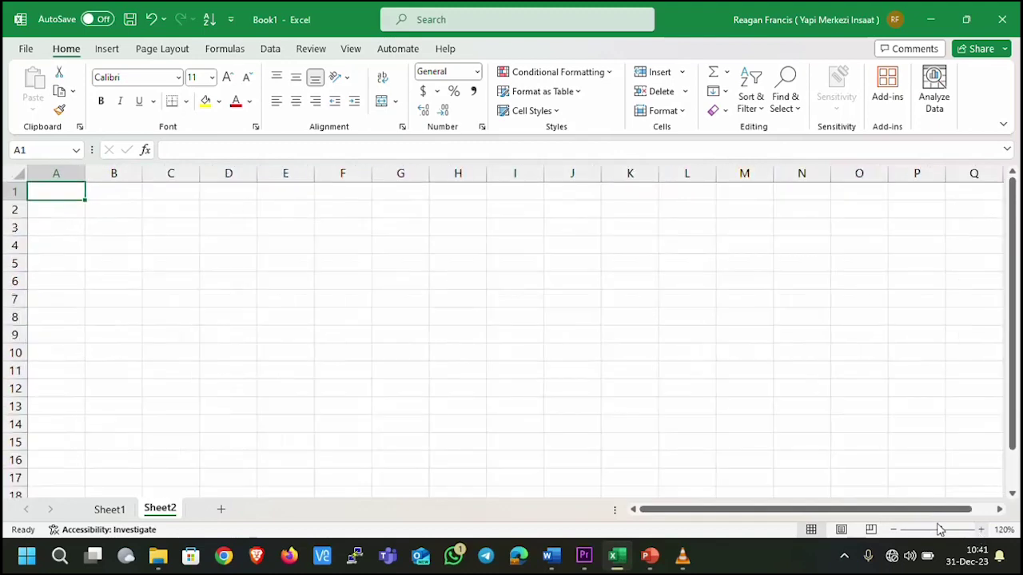
Step: Cycle Sheet2 through Page Layout, Page Break Preview and Normal view, and go back to the page views
click(841, 531)
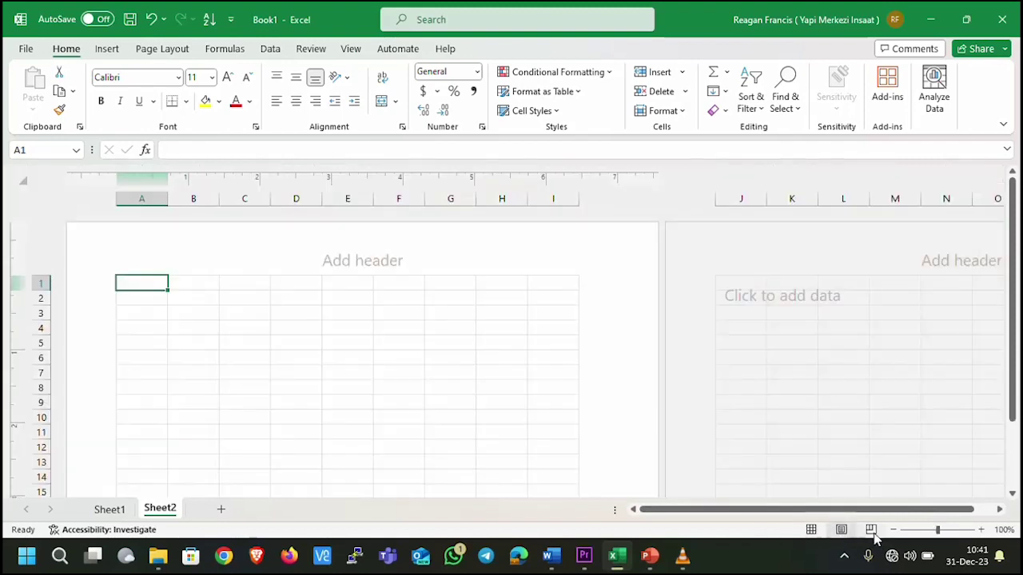
click(871, 530)
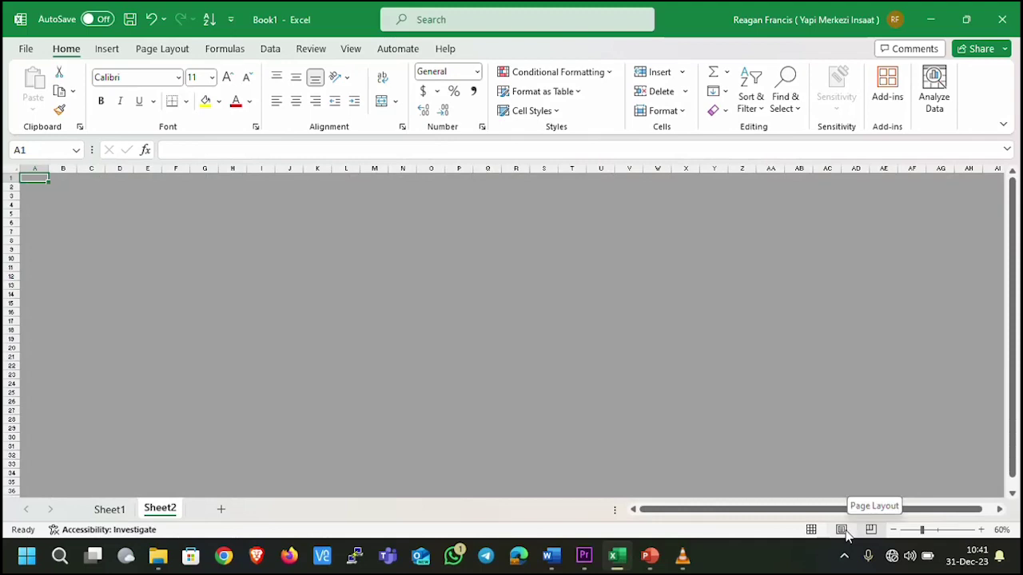
click(841, 530)
click(812, 529)
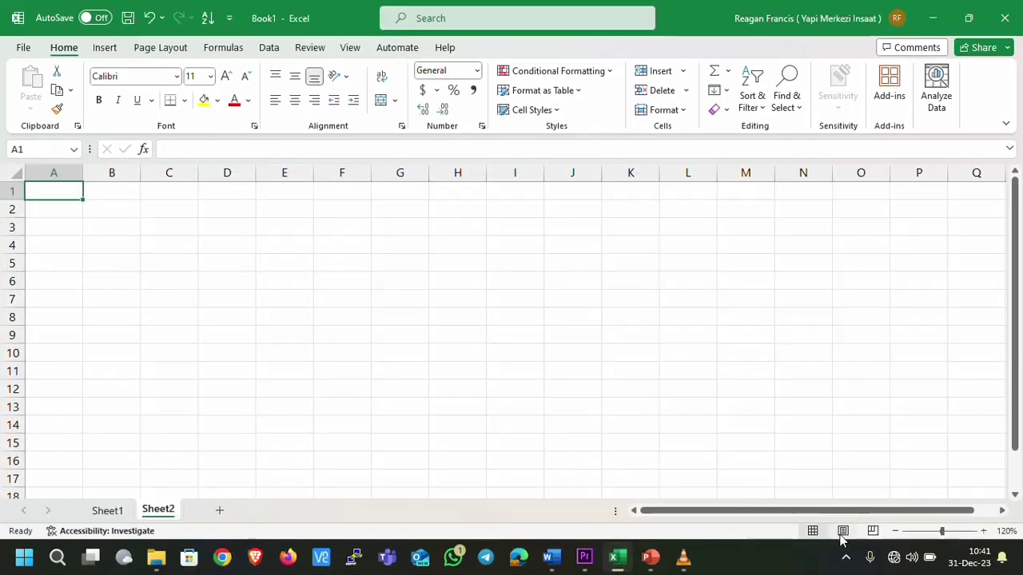
click(874, 532)
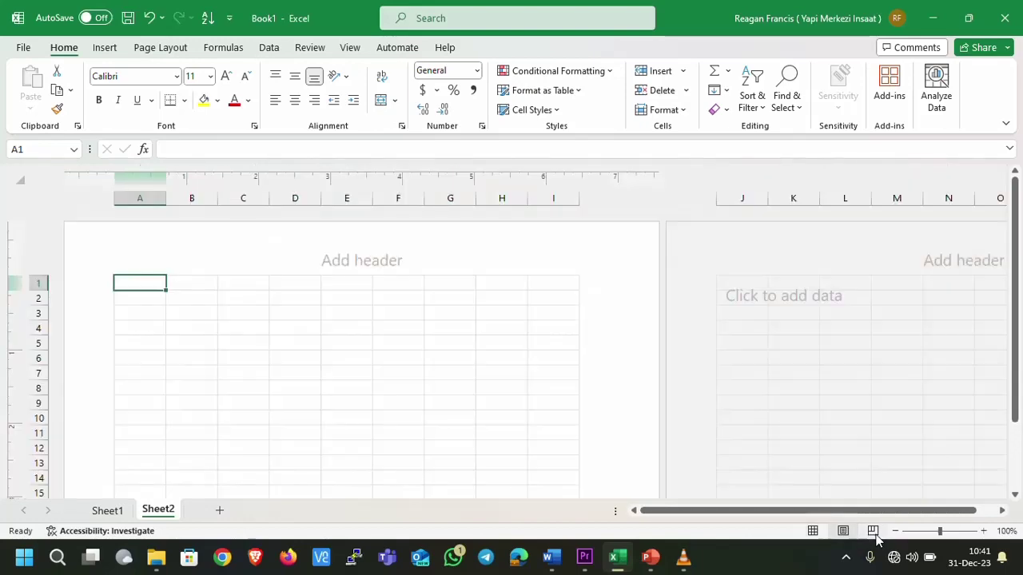